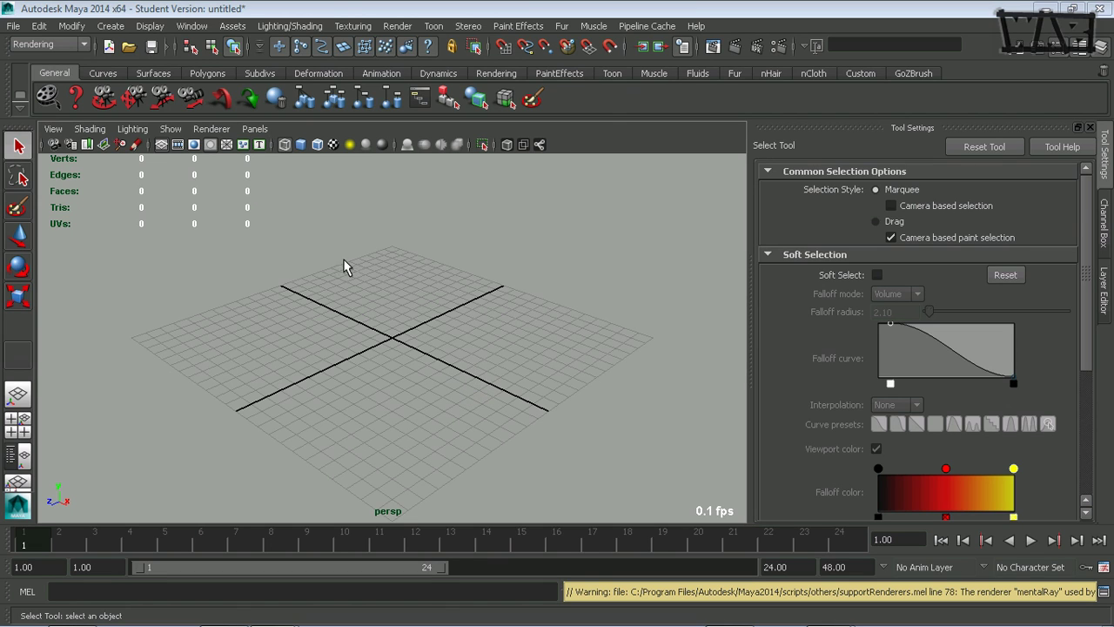
Start a new project in the Project Window and name it DGM_2210
click(12, 26)
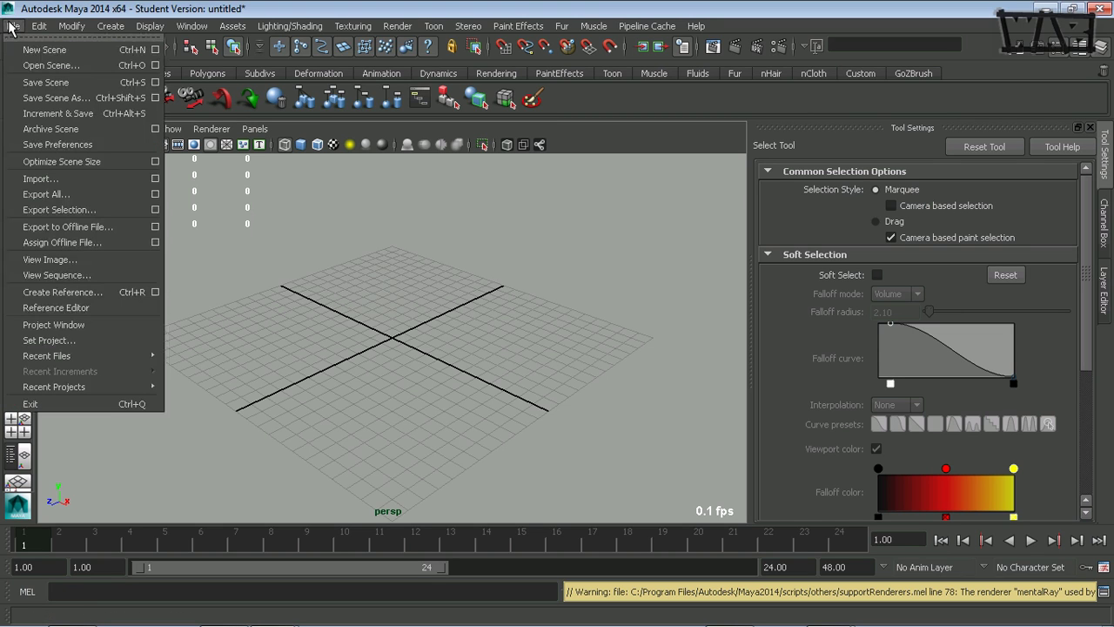
click(70, 329)
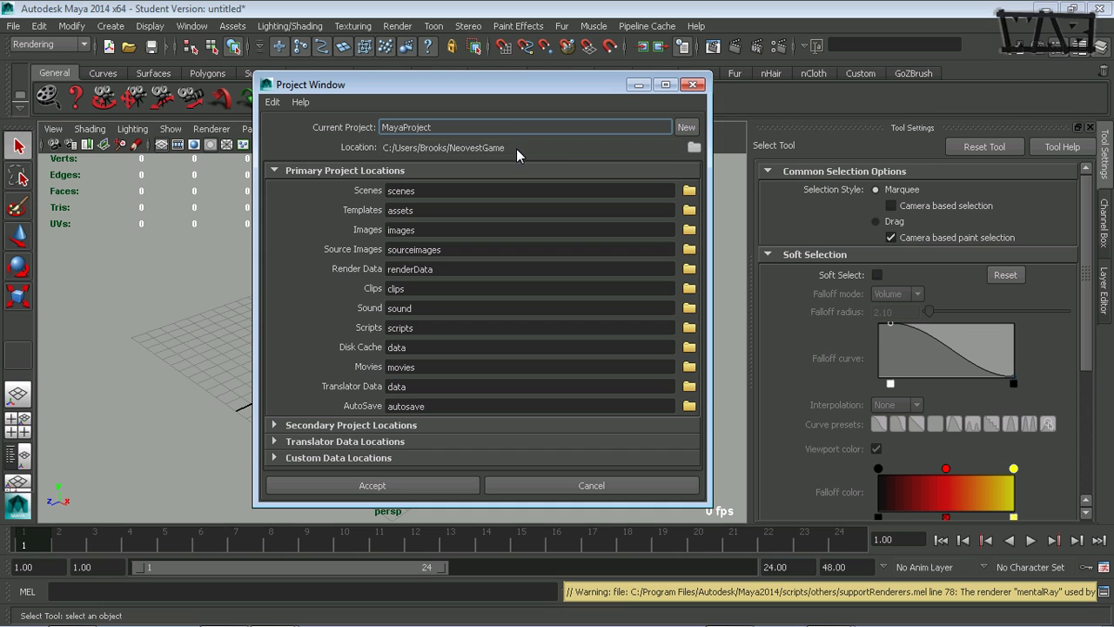
click(686, 128)
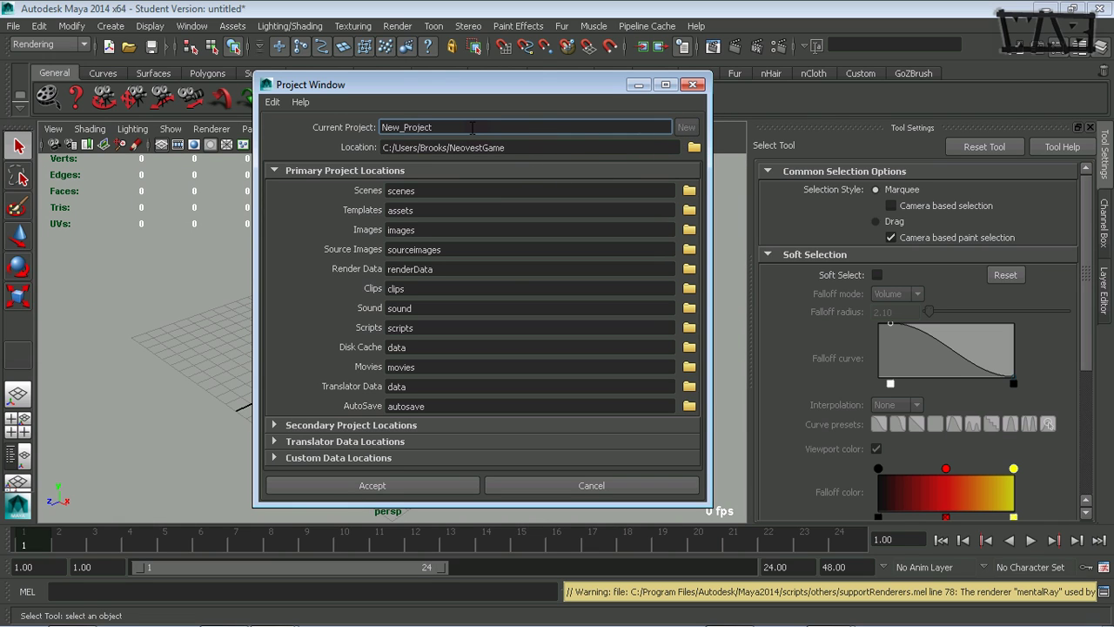
key(BackSpace)
key(BackSpace)
key(BackSpace)
key(BackSpace)
key(BackSpace)
key(BackSpace)
key(BackSpace)
key(BackSpace)
key(BackSpace)
key(BackSpace)
key(BackSpace)
text(DGM_2210)
Set the project location to the DGM-2210 folder inside the user's home folder
click(694, 147)
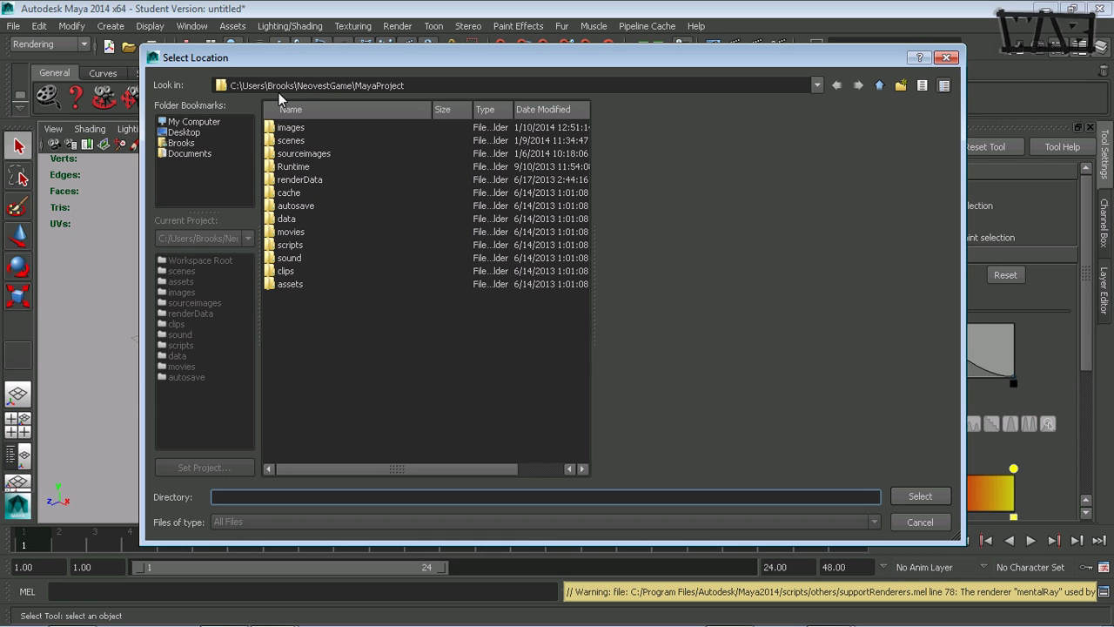
click(879, 86)
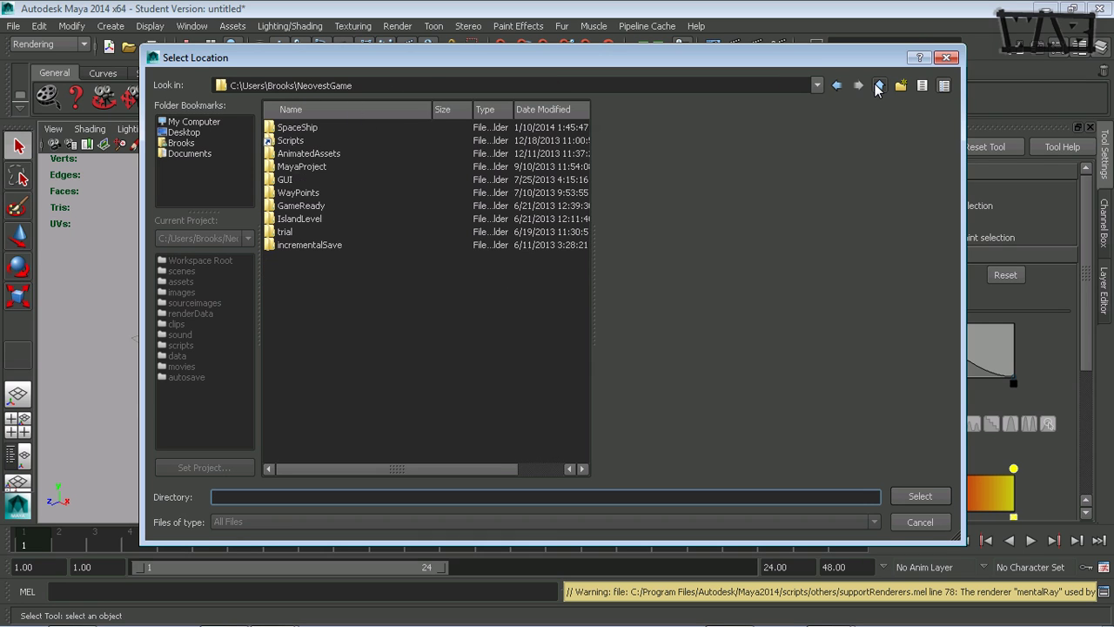
click(879, 86)
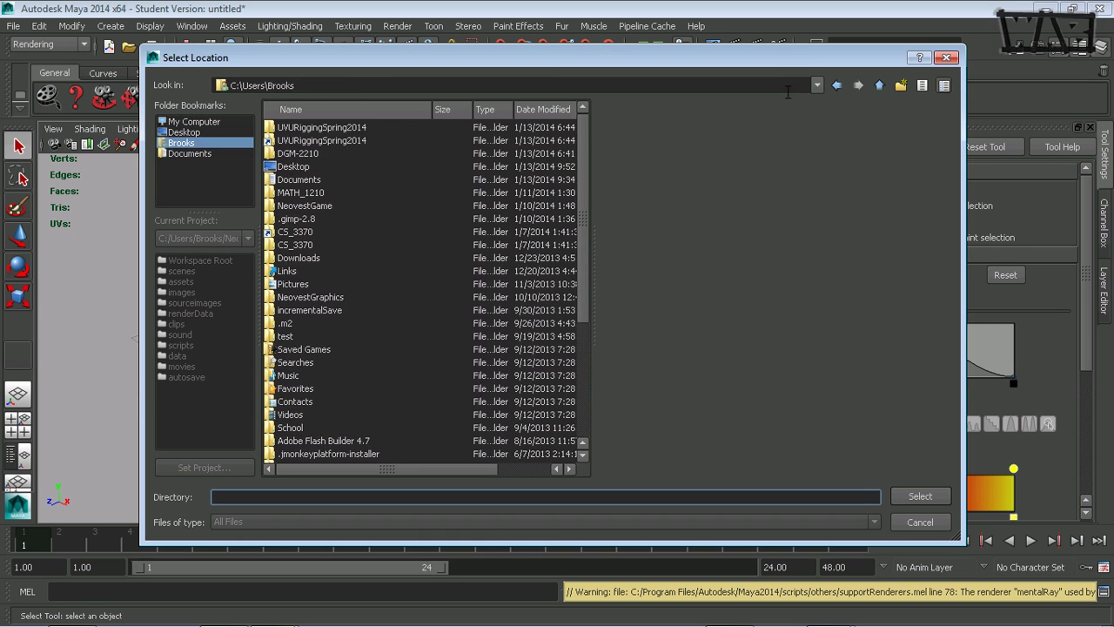
double_click(298, 154)
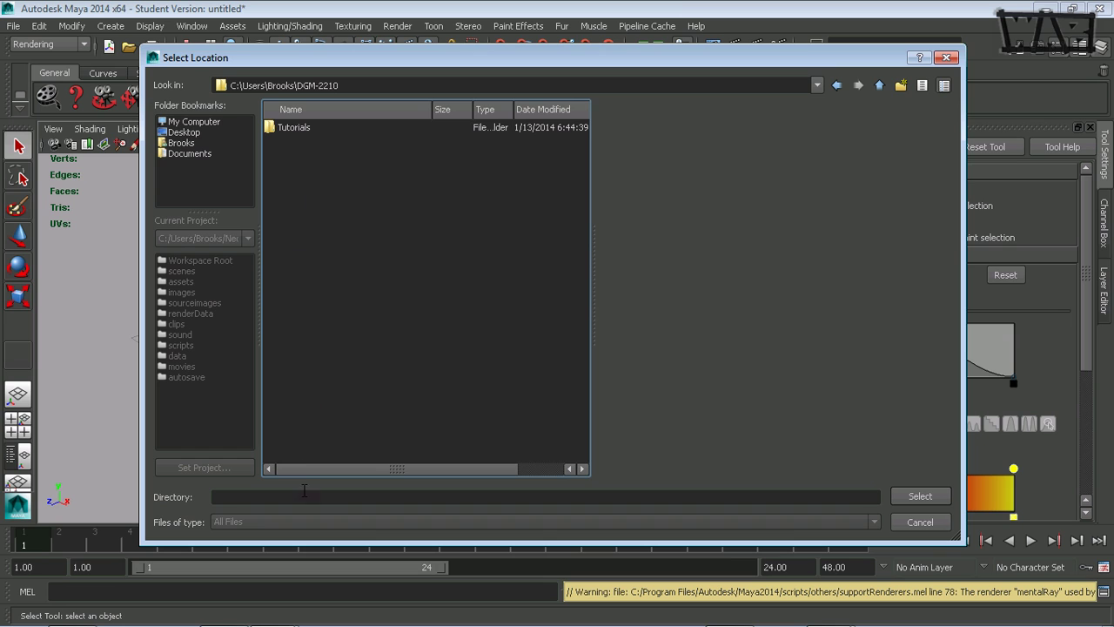
click(926, 496)
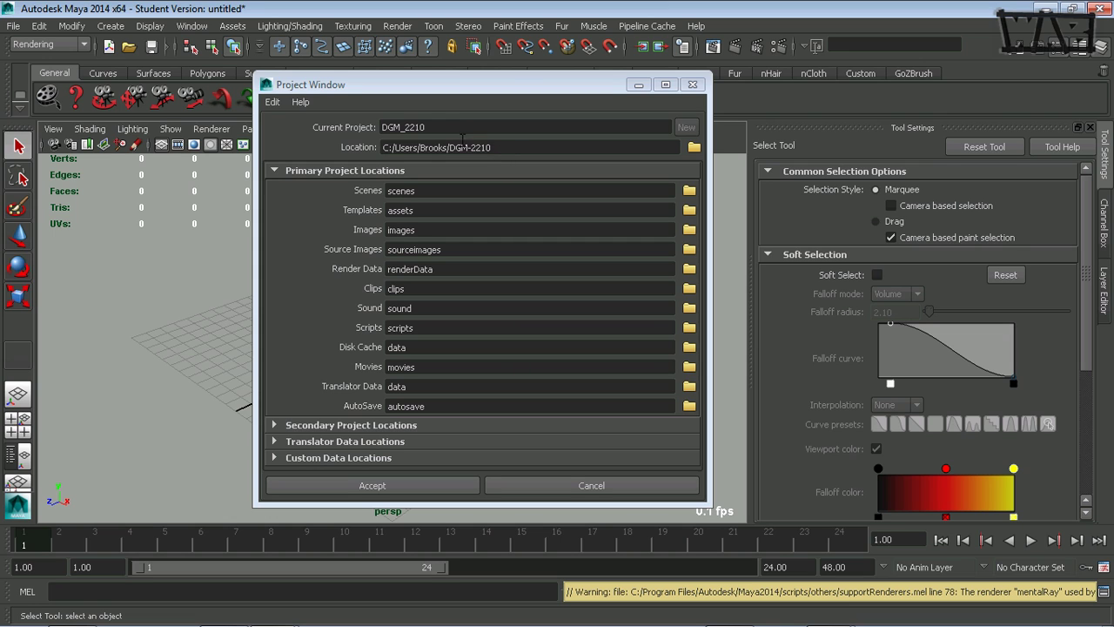
Re-enter the project name as DGM_2210 and accept the project settings to create the project
click(437, 127)
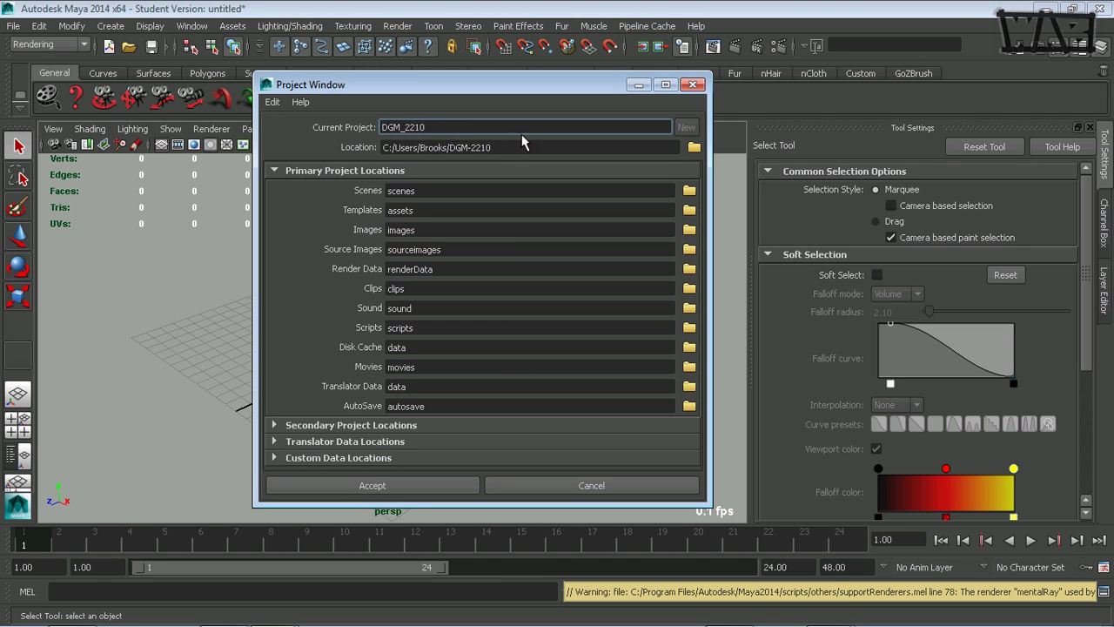
key(BackSpace)
key(BackSpace)
key(BackSpace)
key(BackSpace)
key(BackSpace)
key(BackSpace)
key(BackSpace)
text(GM_2210)
click(417, 478)
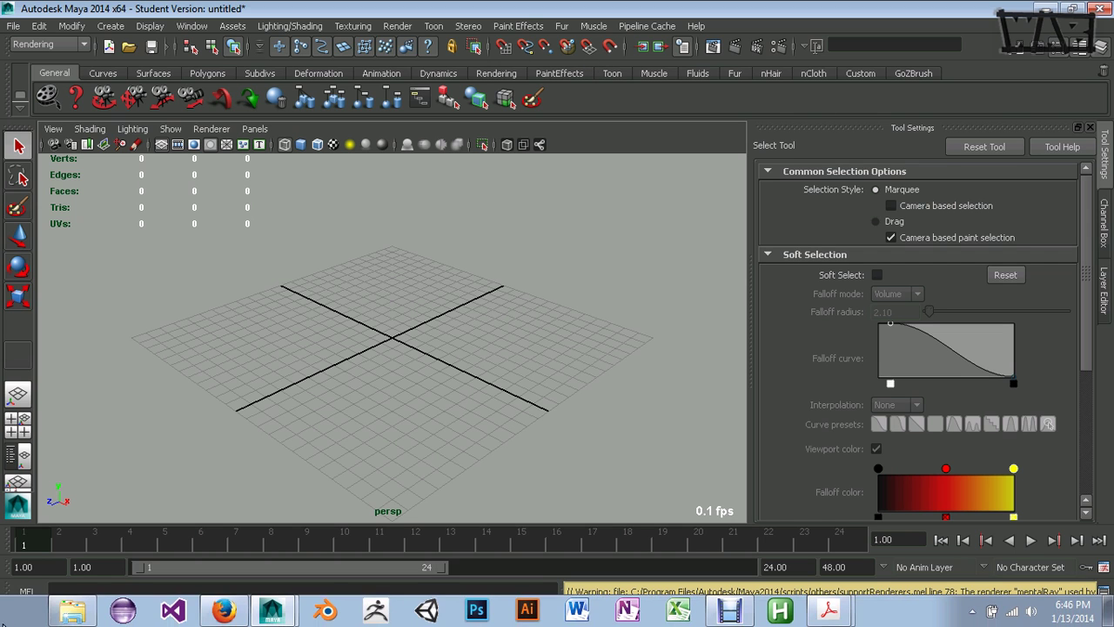
Switch to Windows Explorer, examine the scenes, sourceimages and images folders of the new DGM_2210 project, and close the window
click(13, 619)
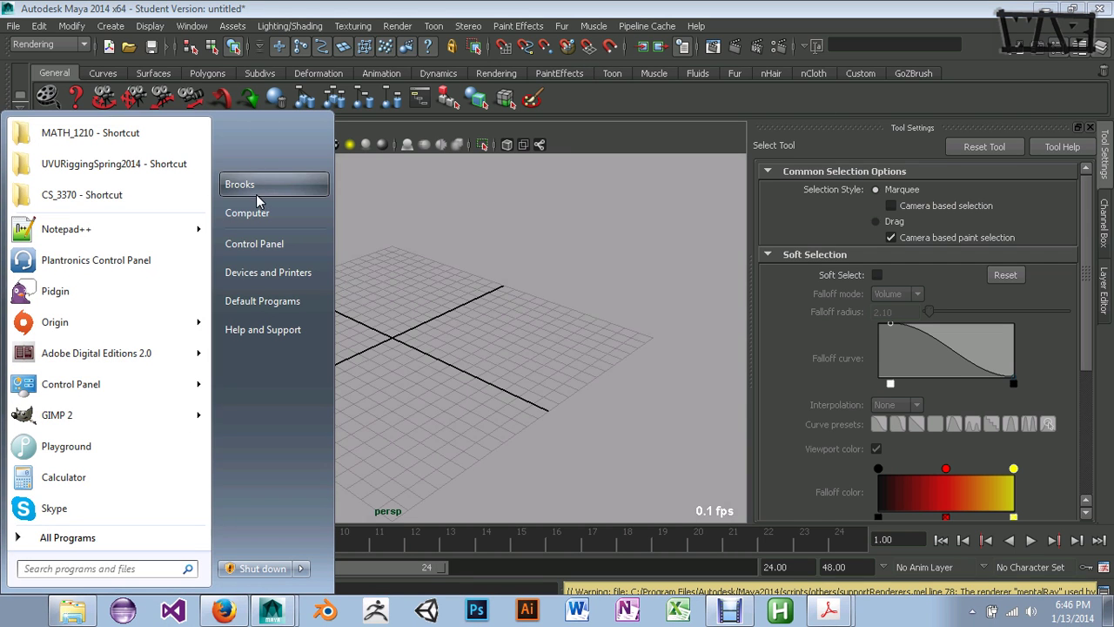
click(256, 187)
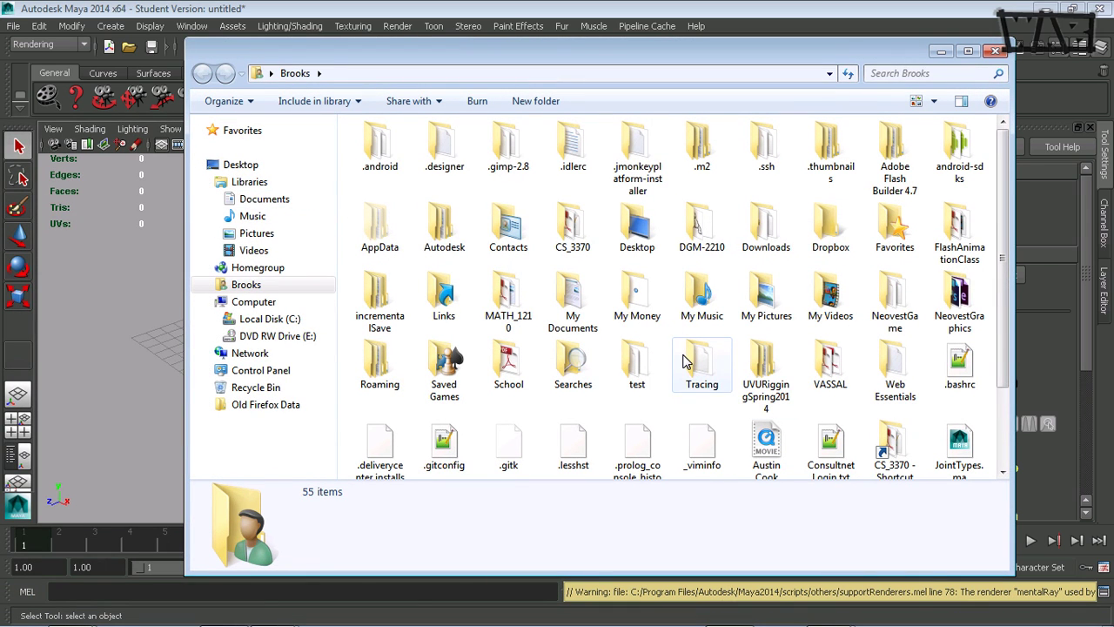
double_click(697, 228)
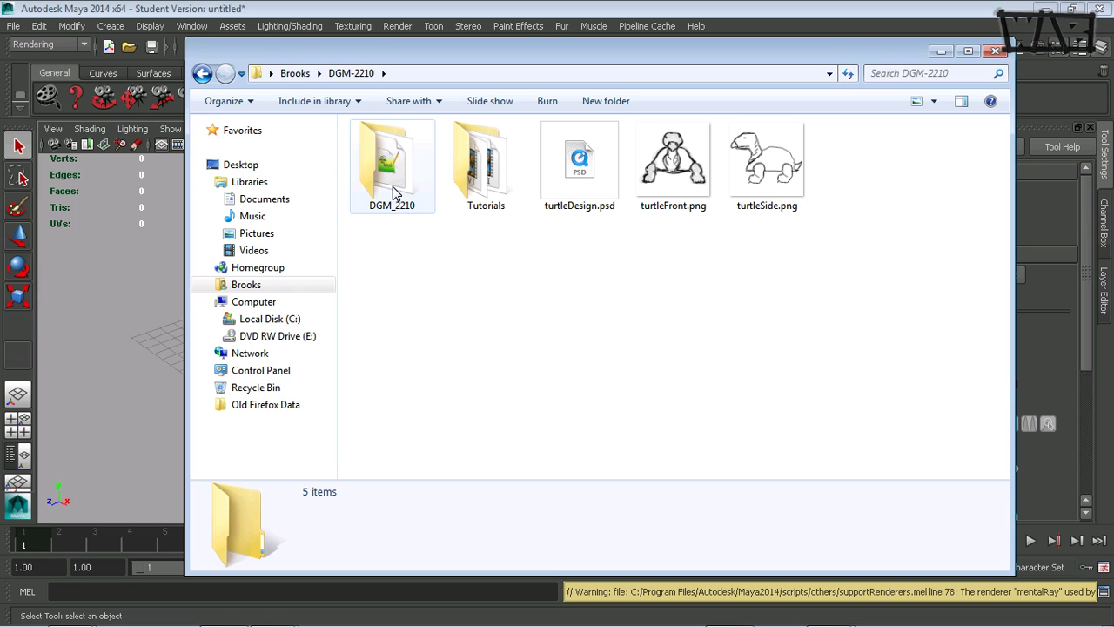
click(408, 212)
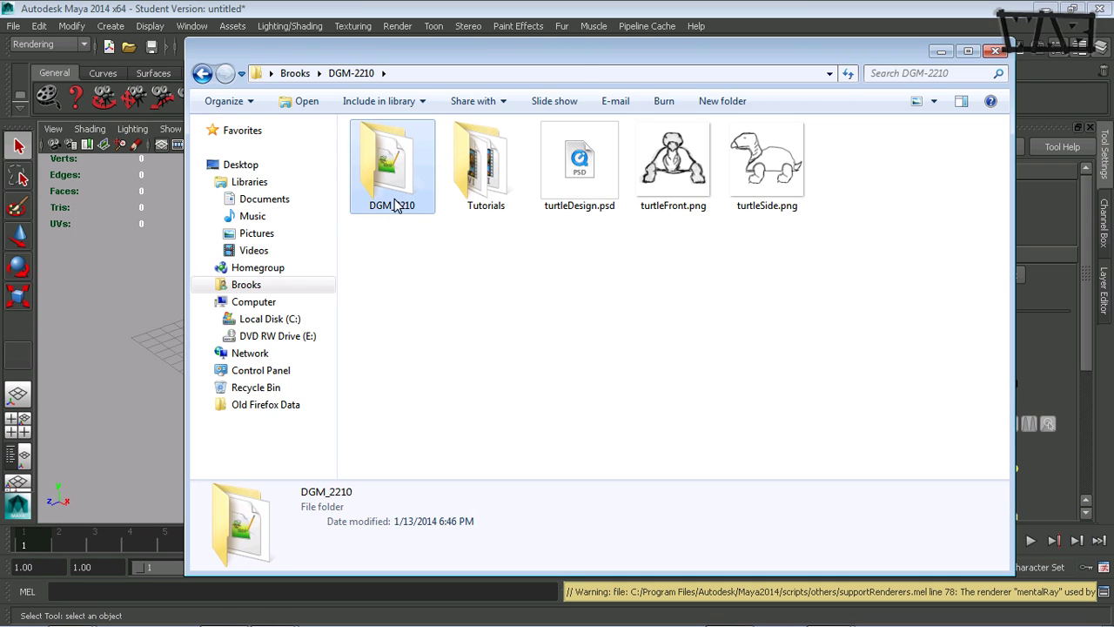
double_click(391, 177)
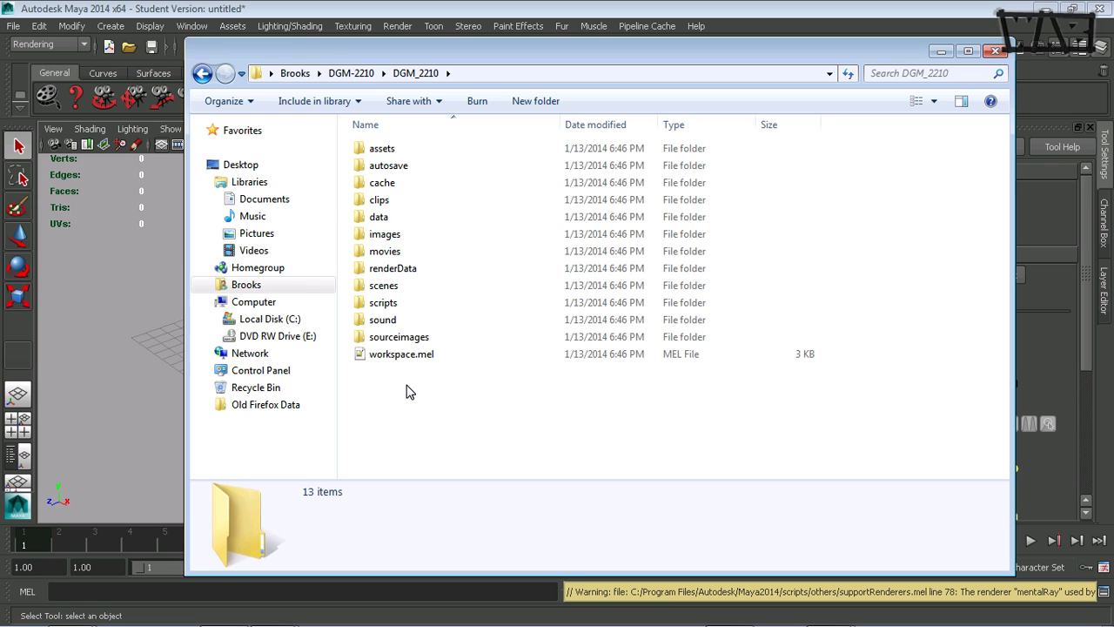
click(393, 287)
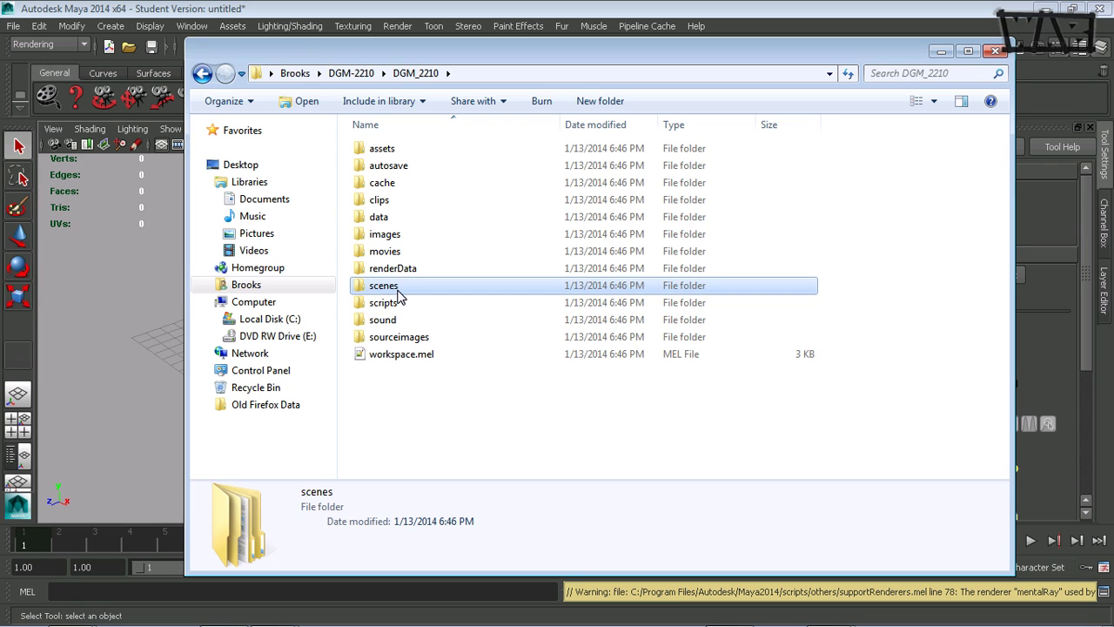
click(408, 343)
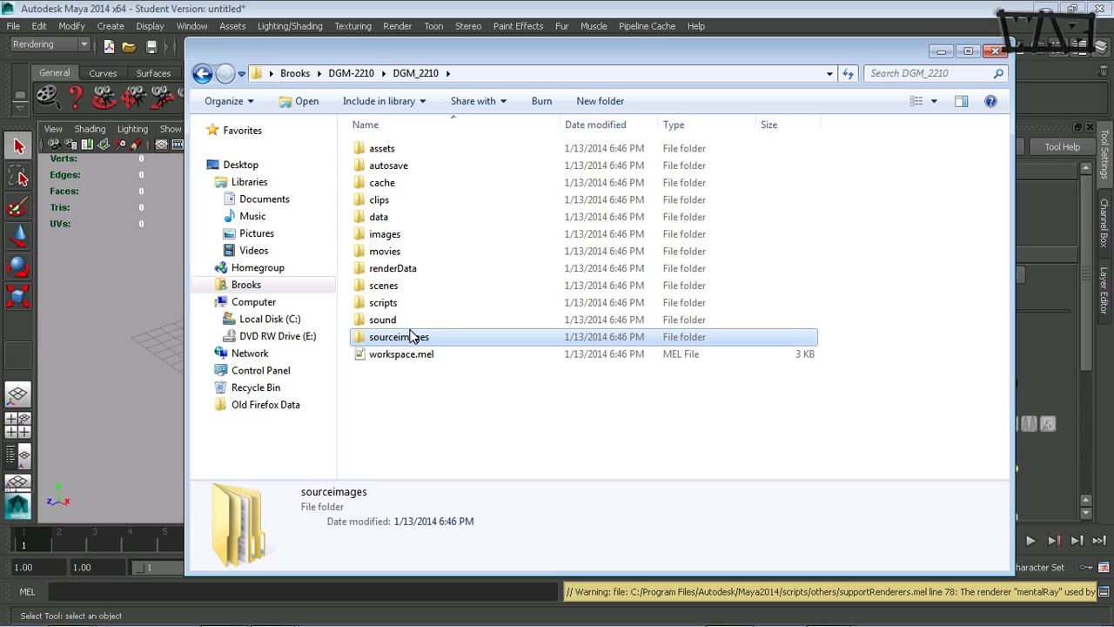
click(392, 236)
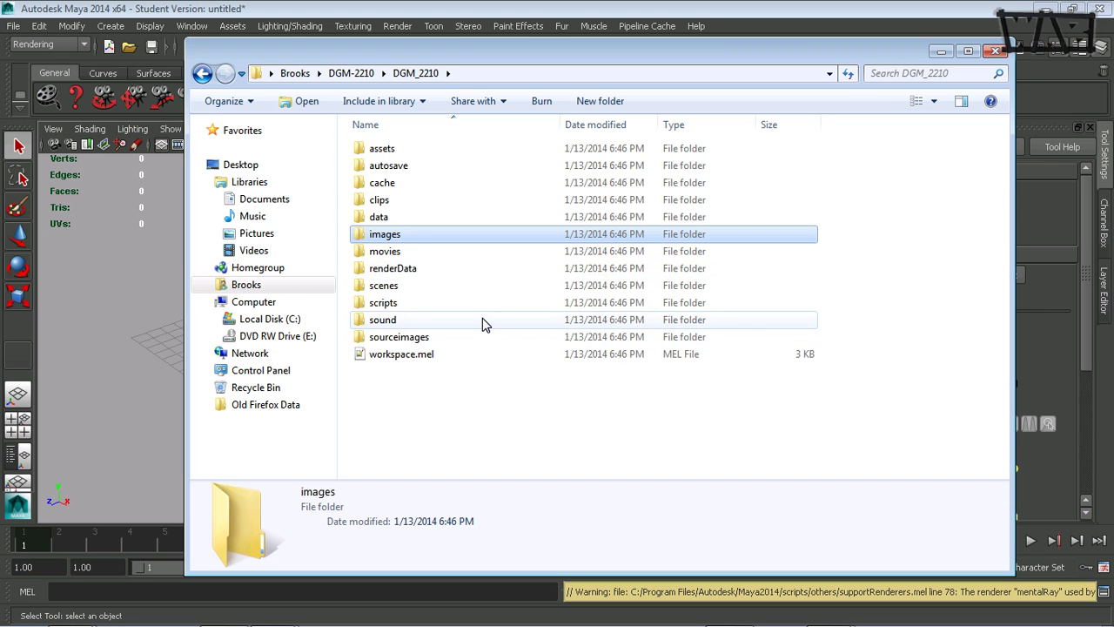
click(997, 54)
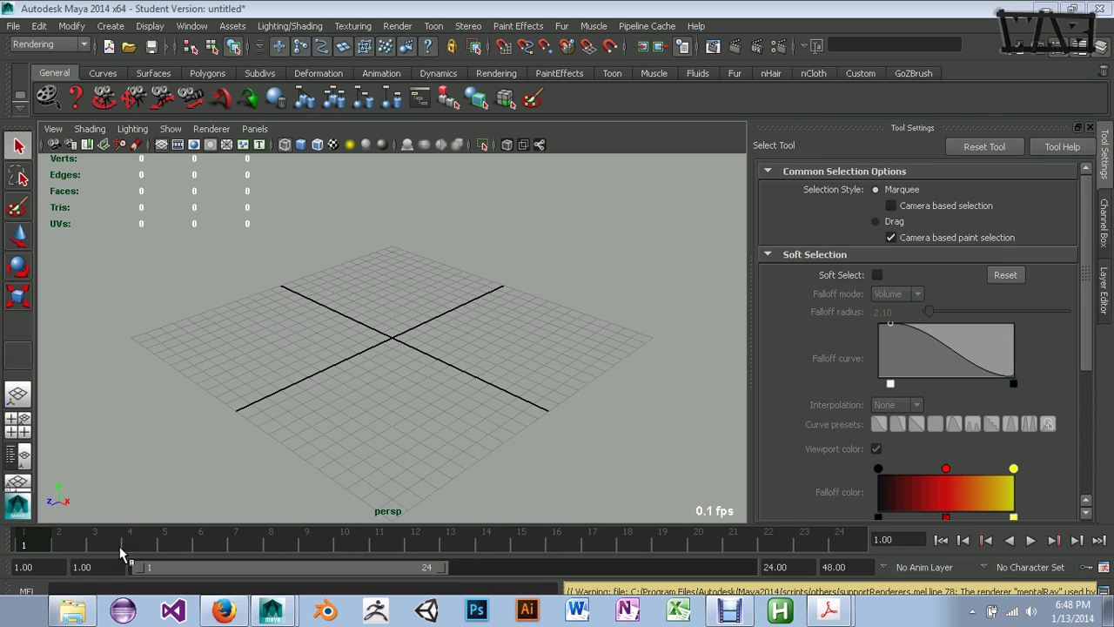
In Windows Explorer, move turtleDesign.psd, turtleFront.png and turtleSide.png from DGM-2210 into the DGM_2210 project's images folder
click(73, 612)
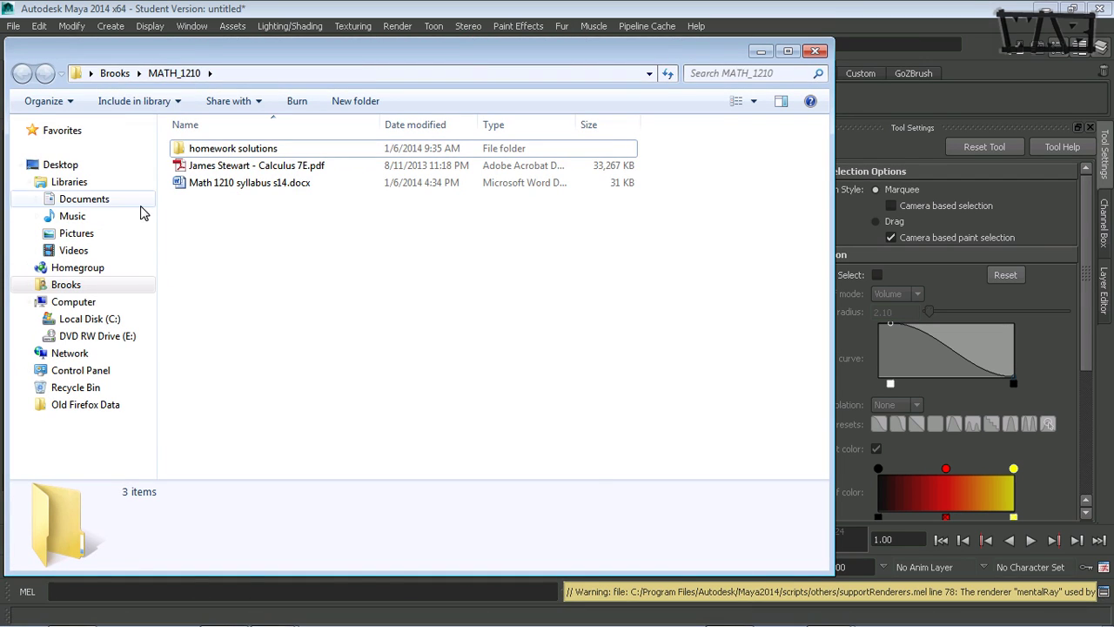
click(116, 74)
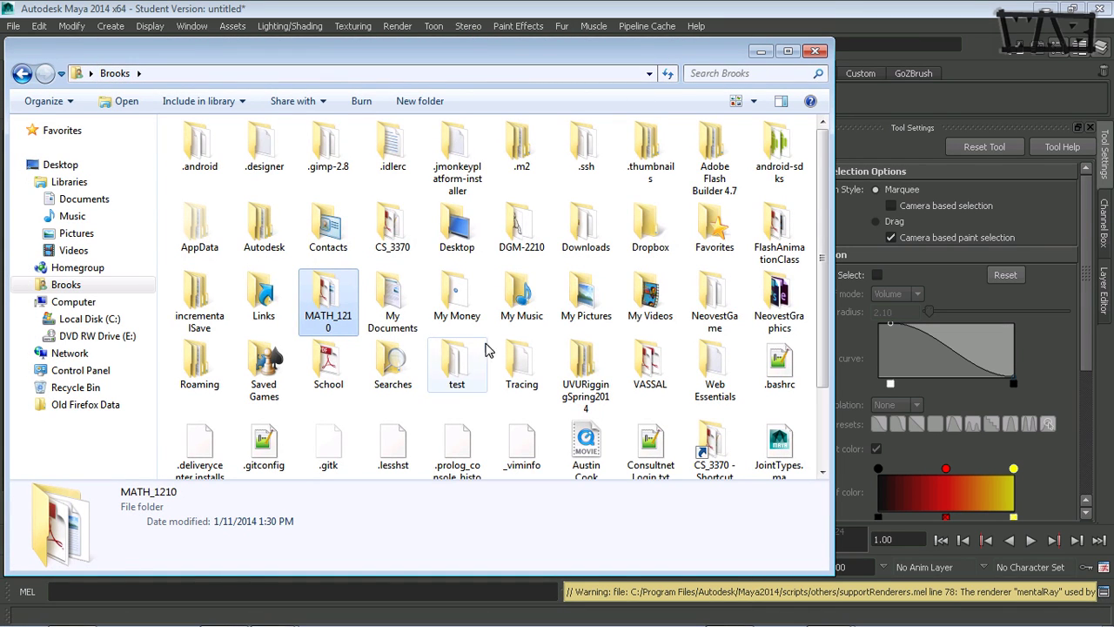
double_click(531, 237)
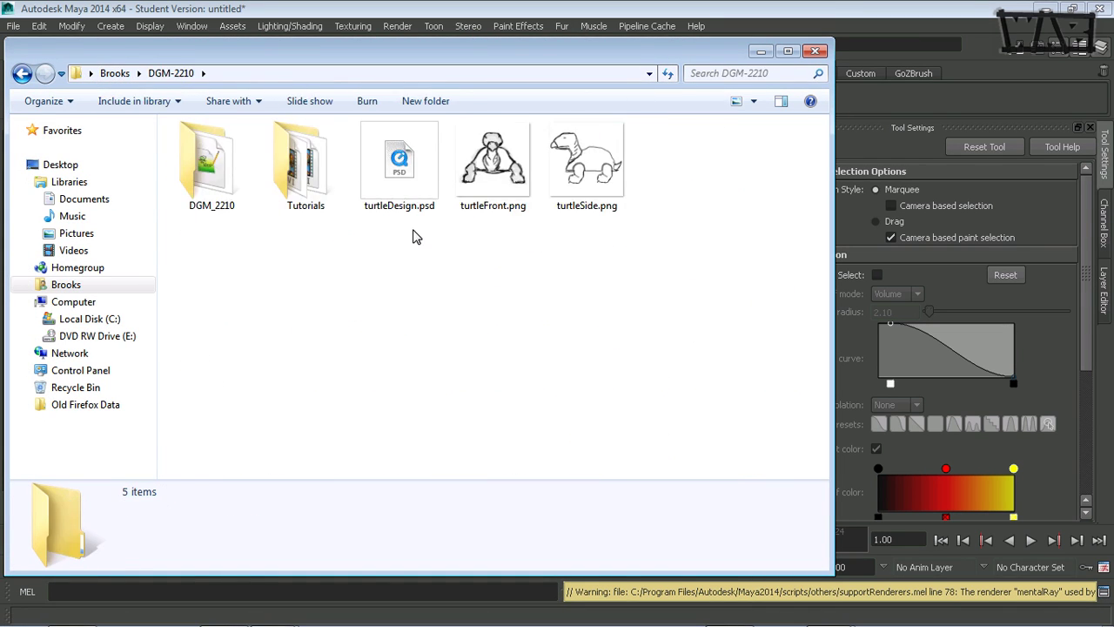
drag(619, 263, 433, 185)
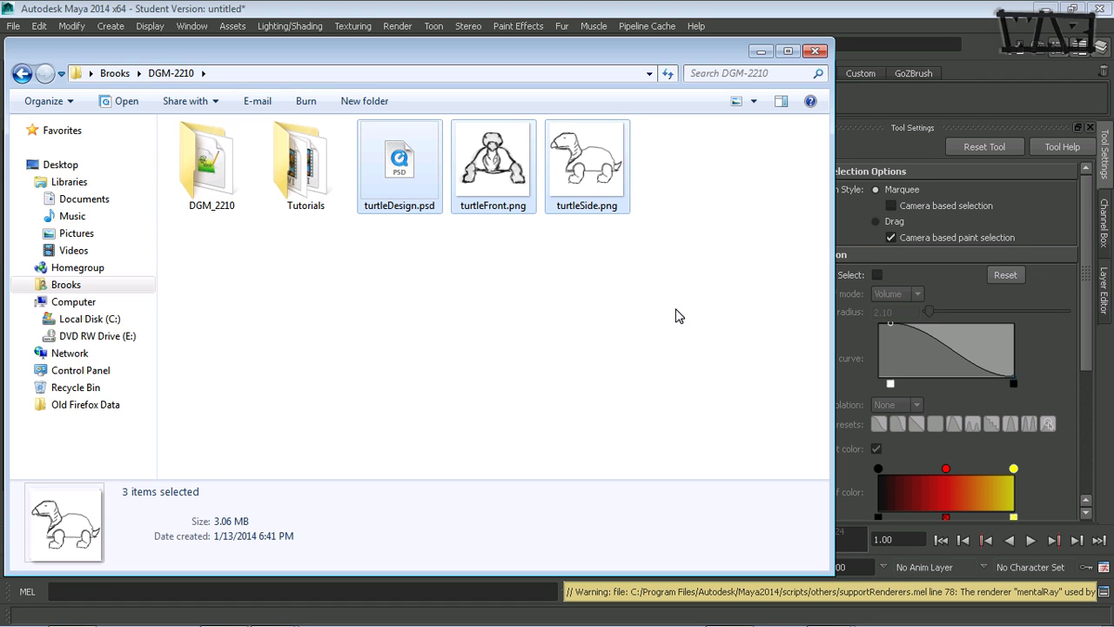
key(ctrl+x)
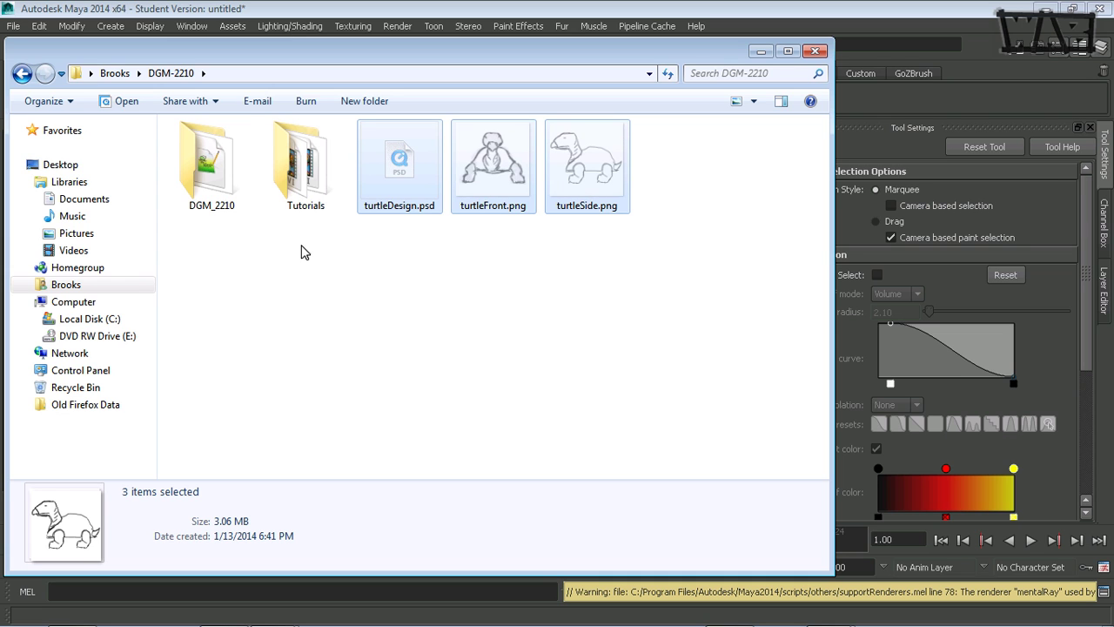
double_click(216, 175)
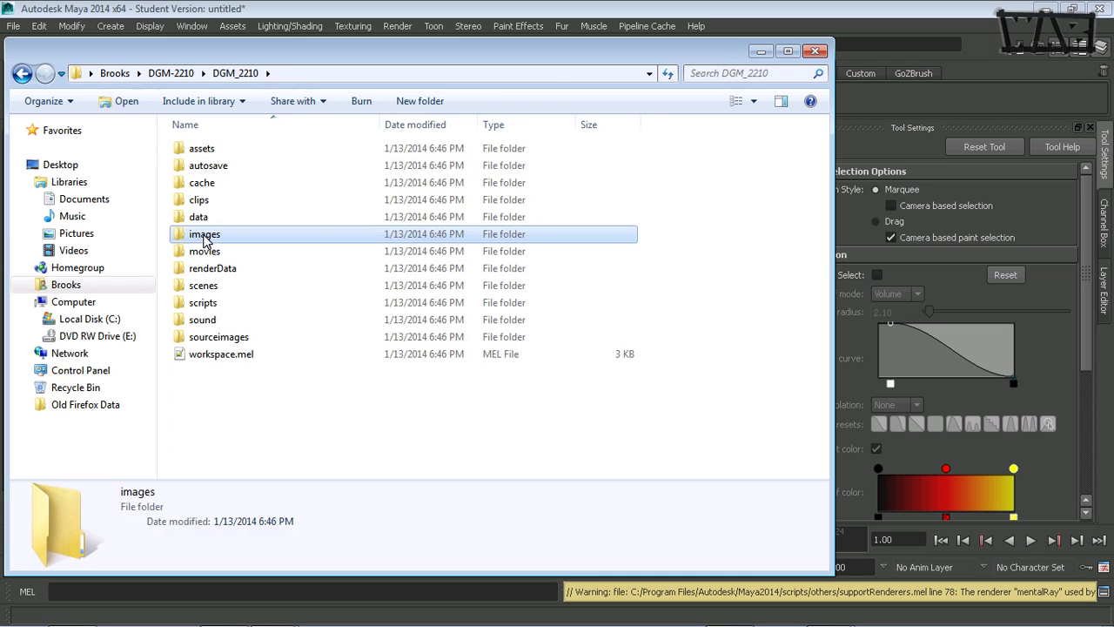
double_click(206, 234)
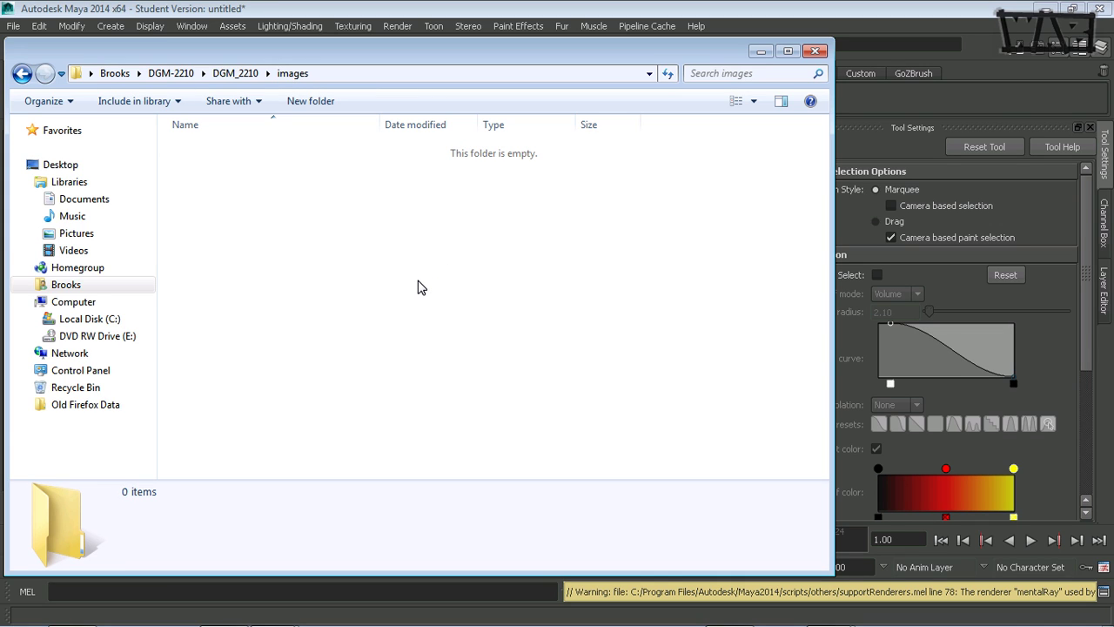
key(ctrl+v)
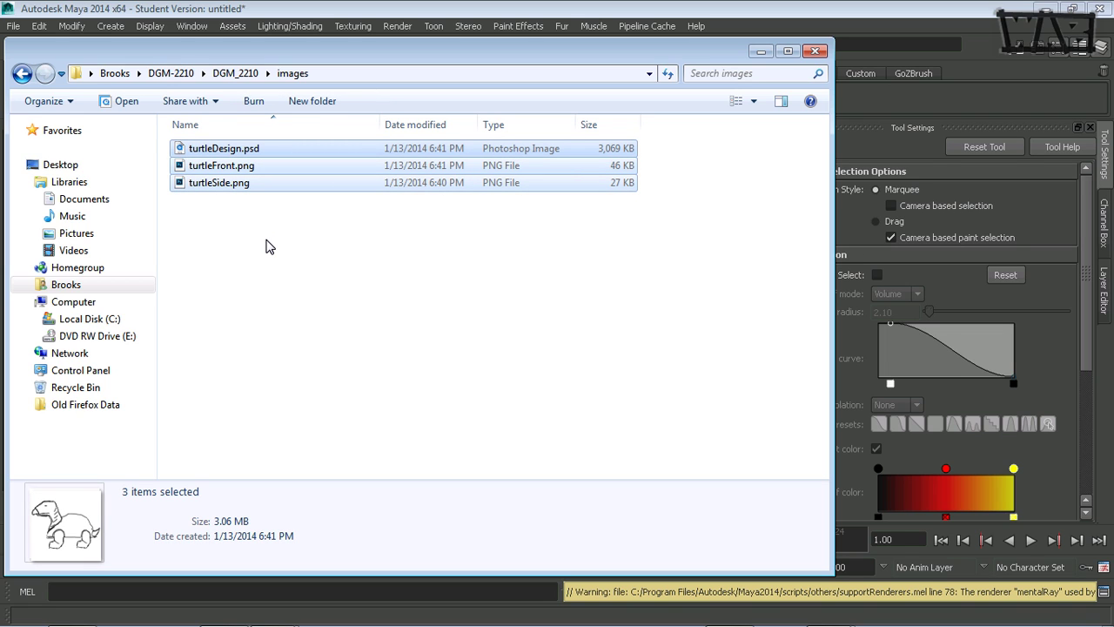
Look inside the project's sourceimages folder, return to the DGM_2210 folder, and close the Explorer window
click(239, 73)
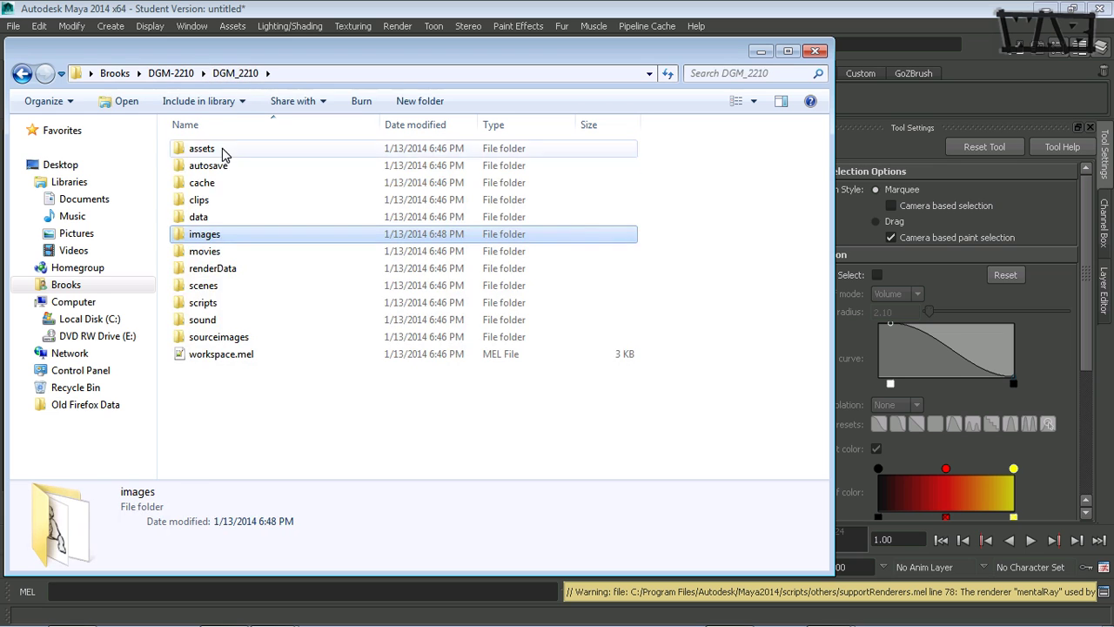
double_click(224, 337)
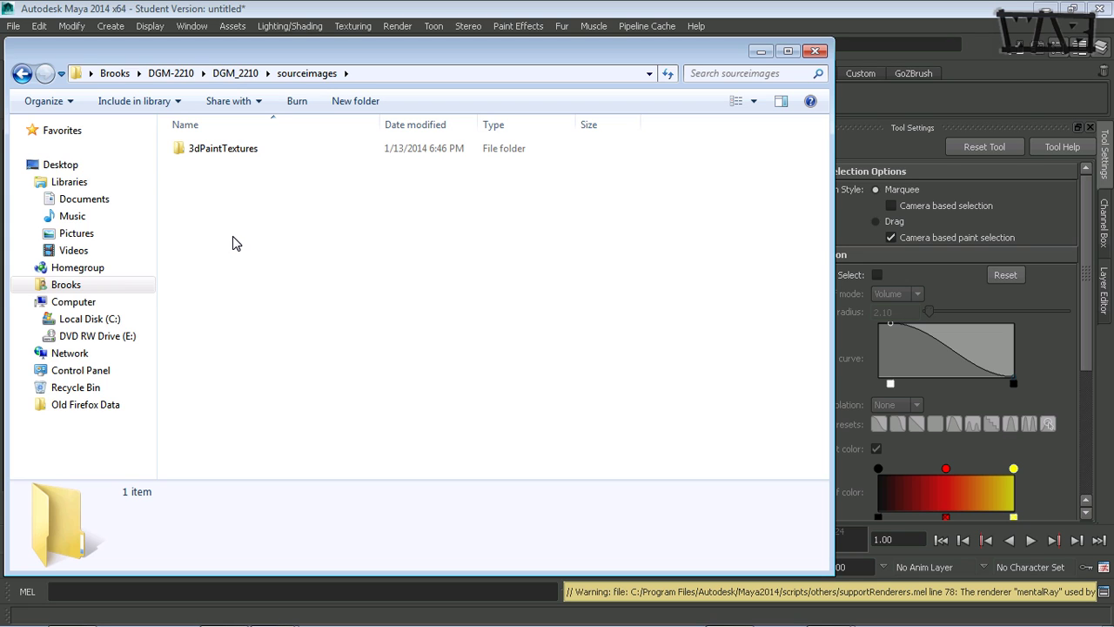
click(236, 73)
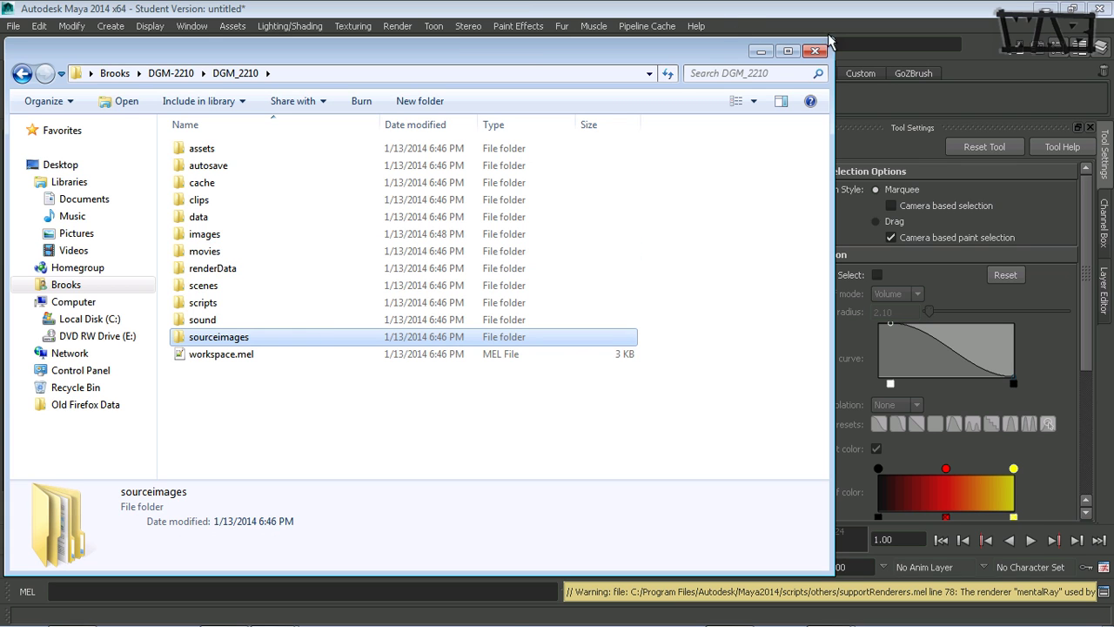
click(815, 50)
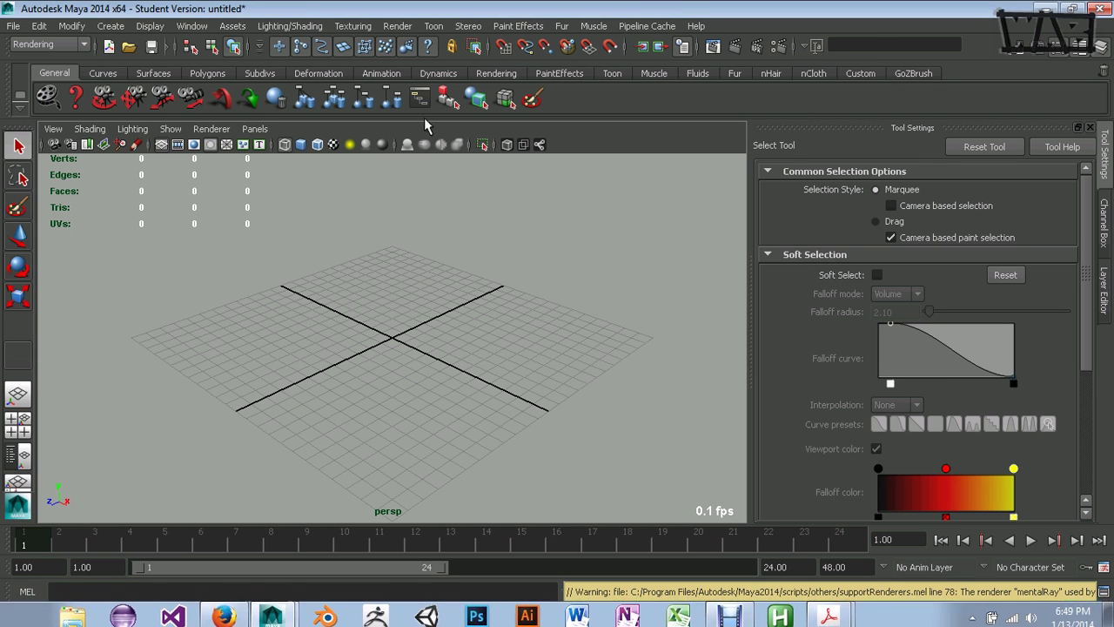